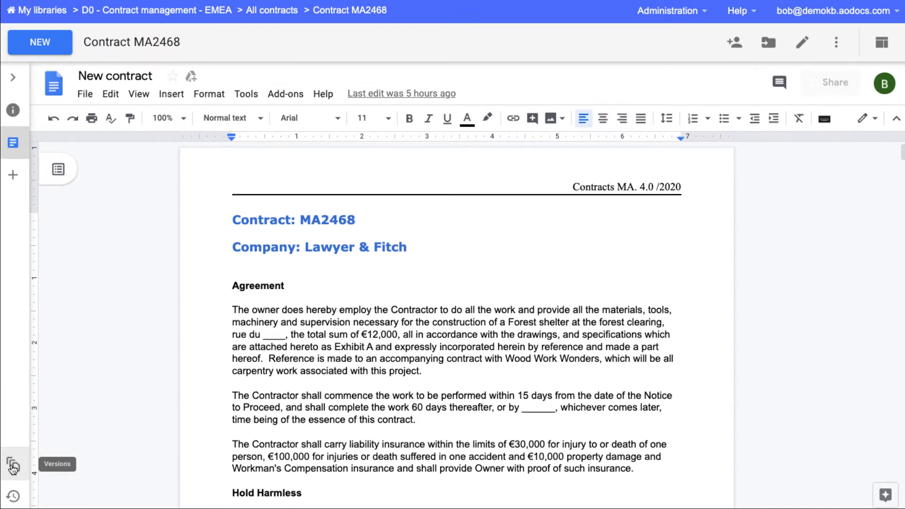
Step: Show the MA2468 version history with Version 3 current and two previous versions
left_click(13, 467)
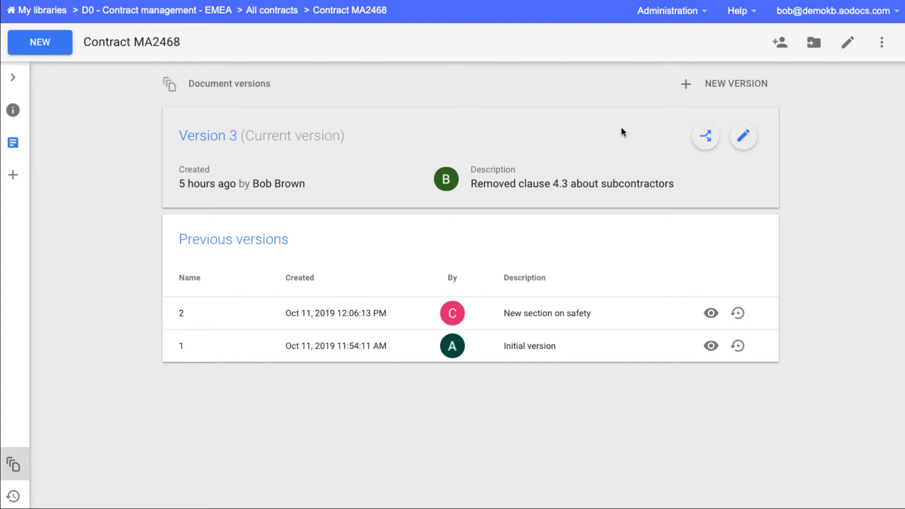
Step: Create version 4 of the contract with description 'Updated company name'
left_click(709, 87)
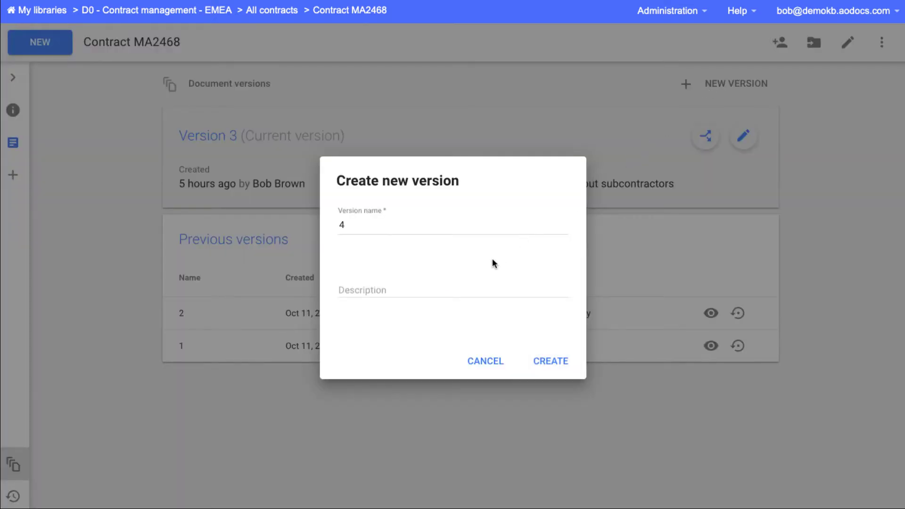
left_click(462, 289)
type("Updated compan")
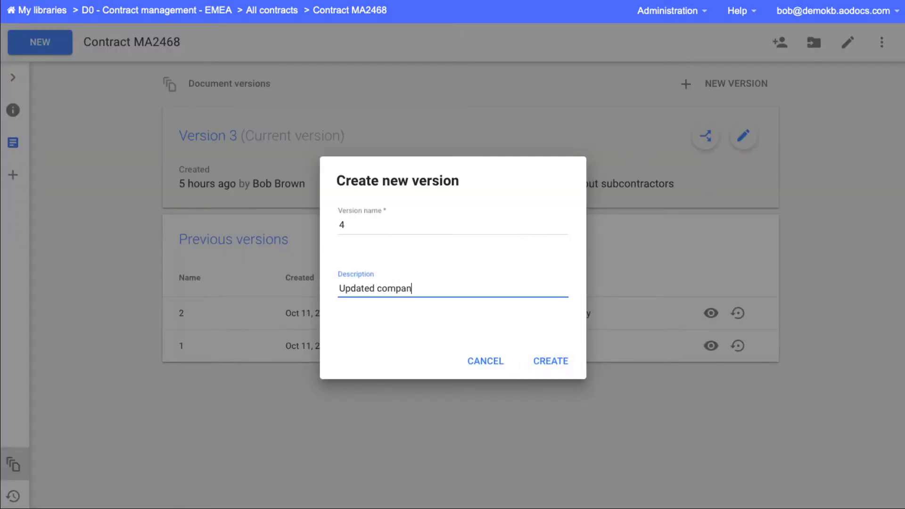
type("y name")
left_click(539, 361)
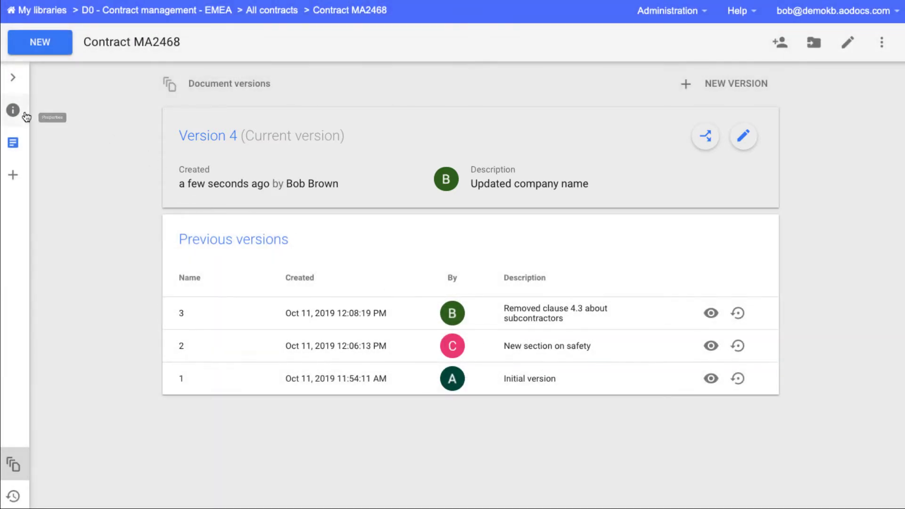
Step: Replace the Company property Lawyer & Fitch with Paper Inc and save the properties
left_click(20, 117)
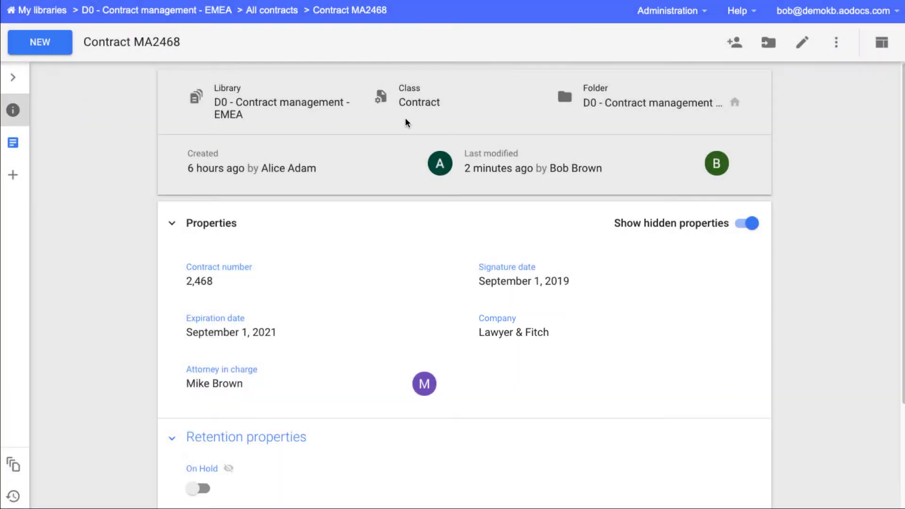
left_click(802, 43)
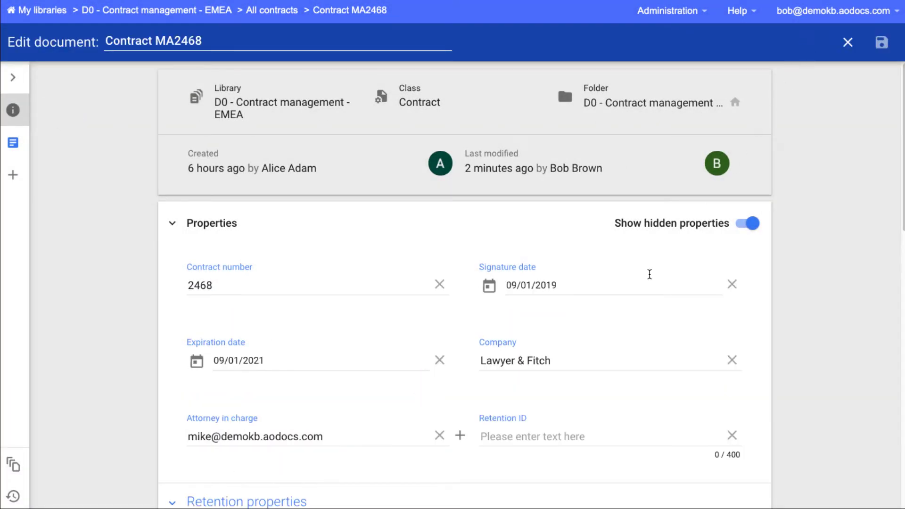
left_click(592, 361)
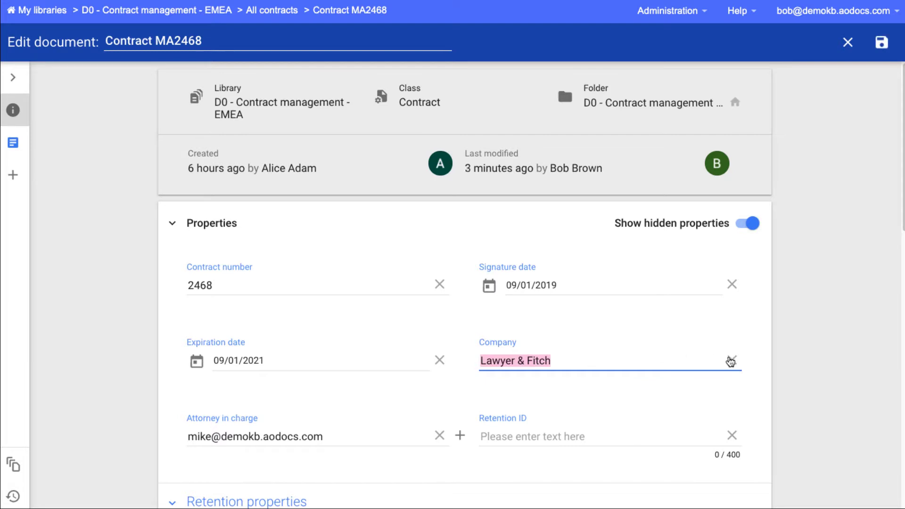
left_click(731, 361)
left_click(673, 359)
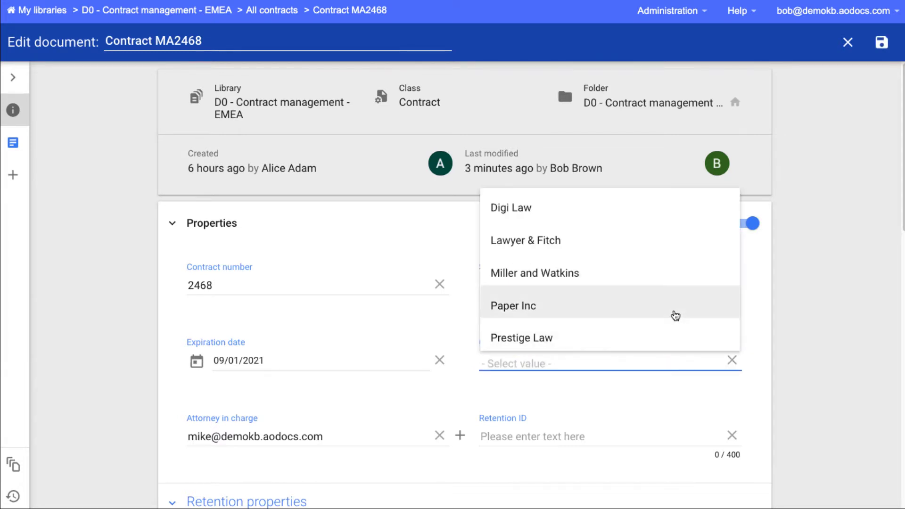
left_click(674, 315)
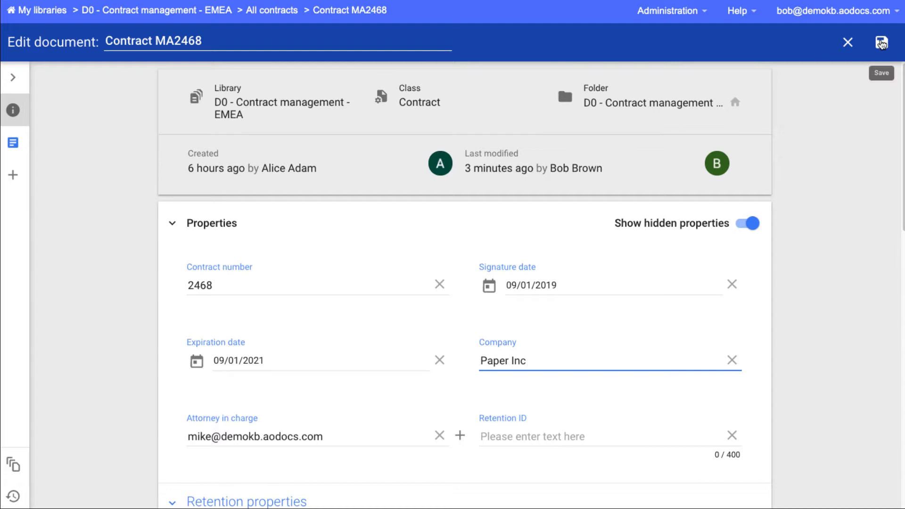
left_click(881, 43)
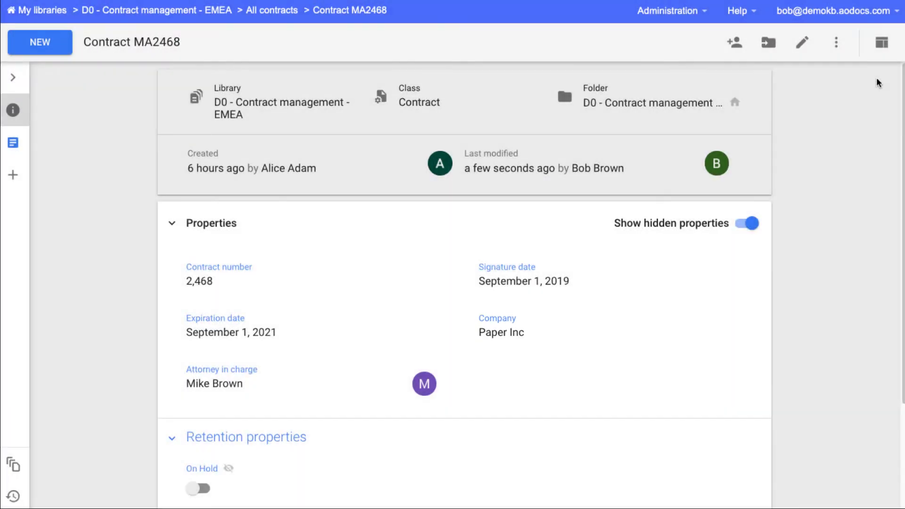
Step: Replace 'Lawyer & Fitch' in the contract's company heading with 'Paper inc'
left_click(21, 147)
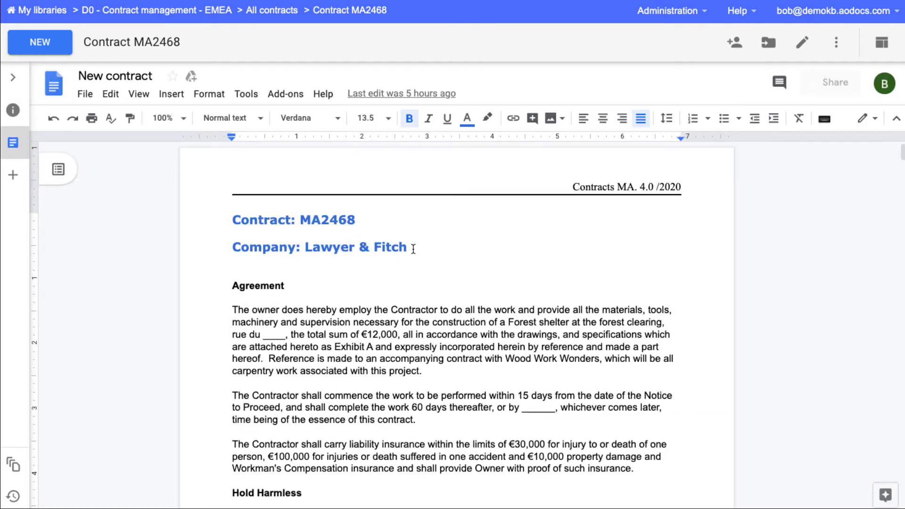
left_click_drag(411, 248, 302, 247)
type("Paper inc")
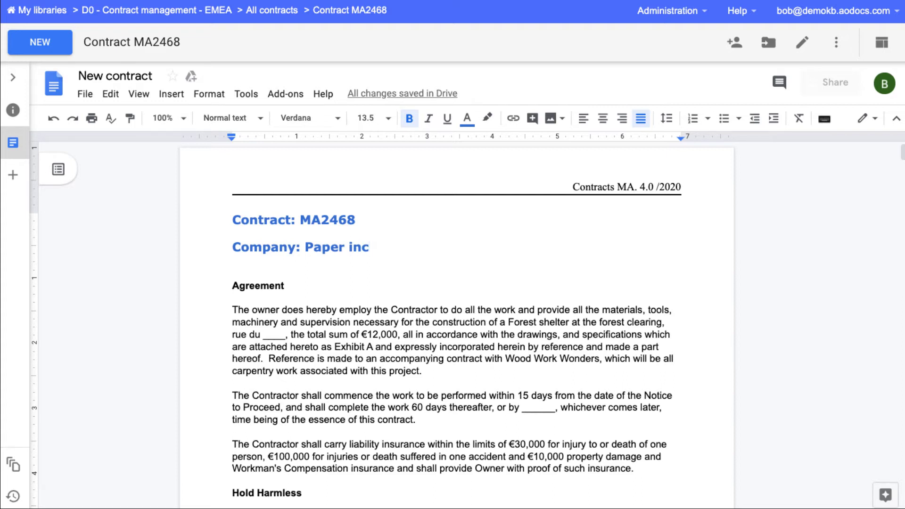
Step: Restore version 3 from the version history, saved as version 5
left_click(11, 466)
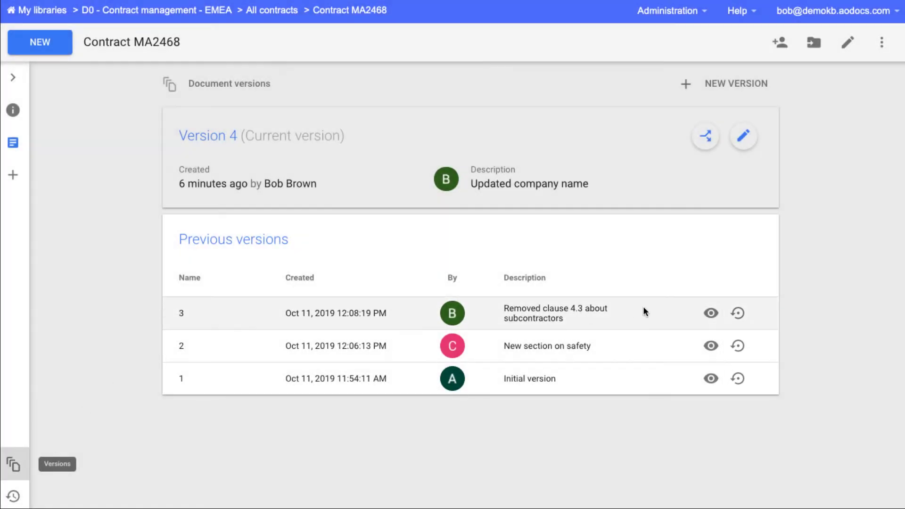
left_click(737, 313)
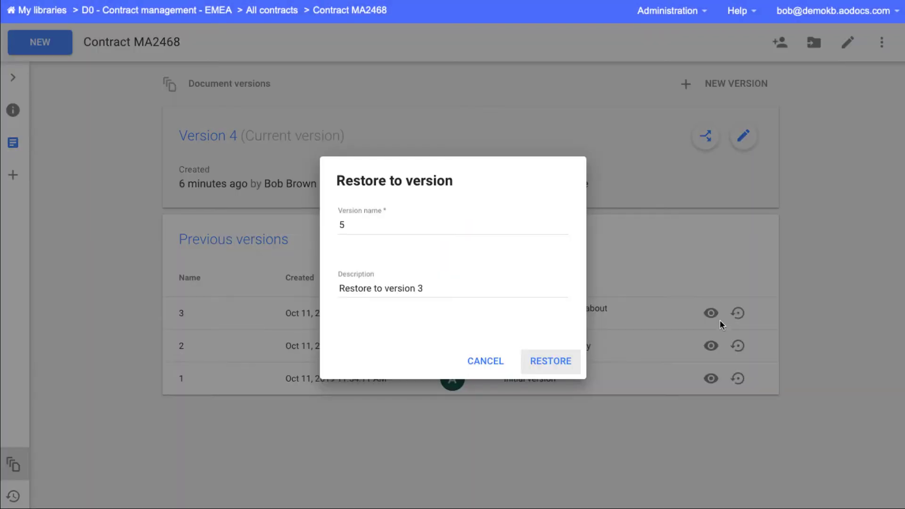
left_click(572, 371)
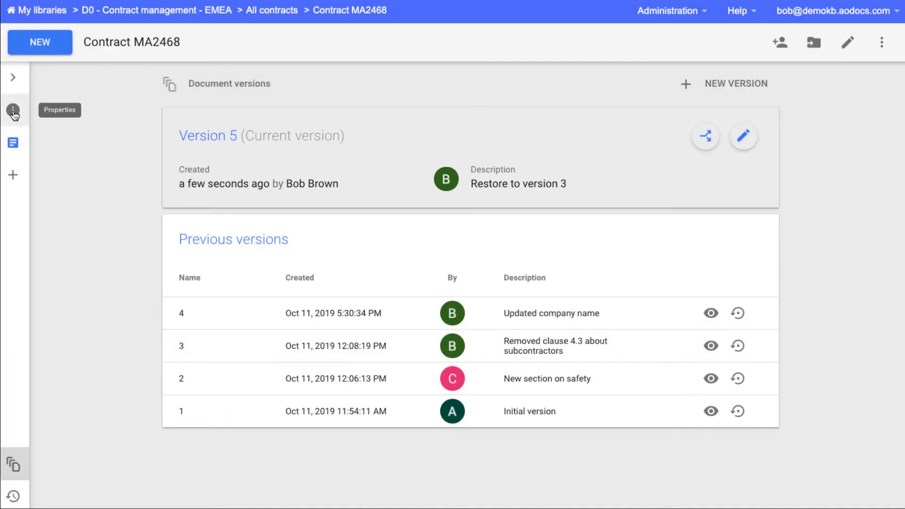
Step: Check that the Company property and document heading both read Lawyer & Fitch
left_click(12, 111)
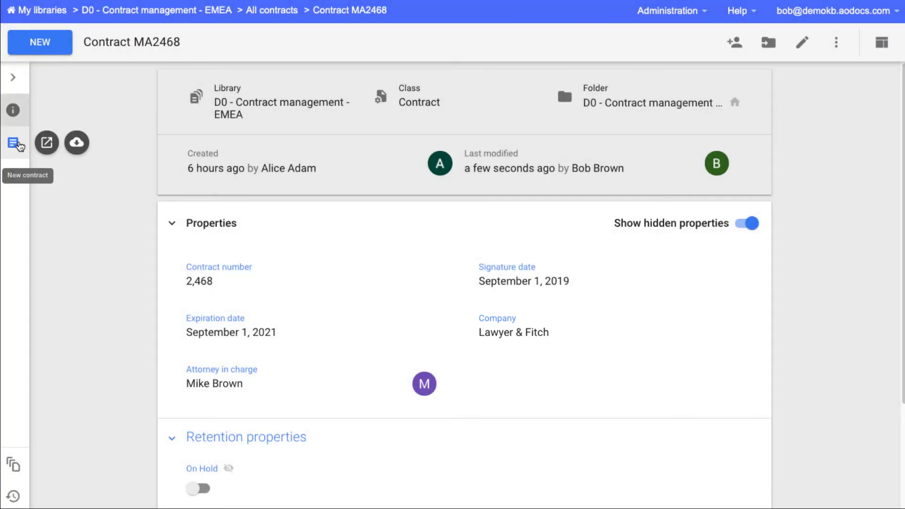
left_click(13, 144)
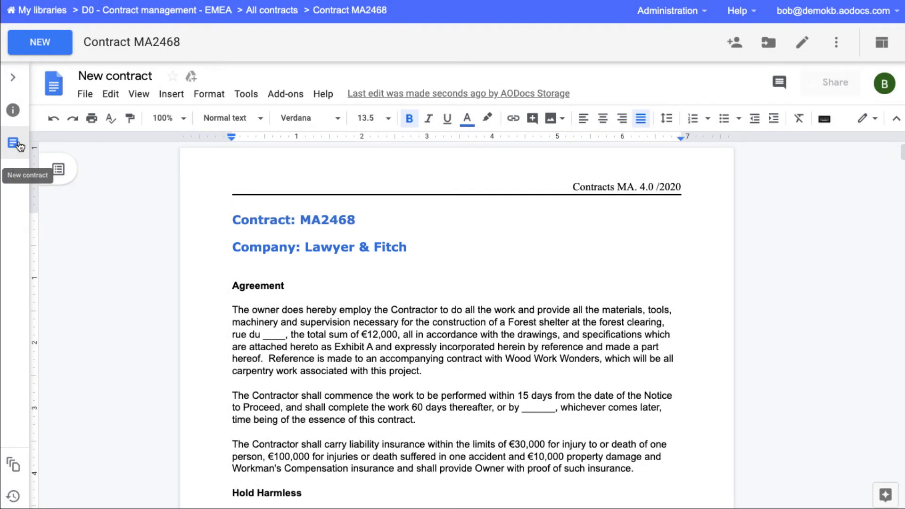
Step: Show the version history with Version 5, 'Restore to version 3', above versions 1–4
left_click(14, 466)
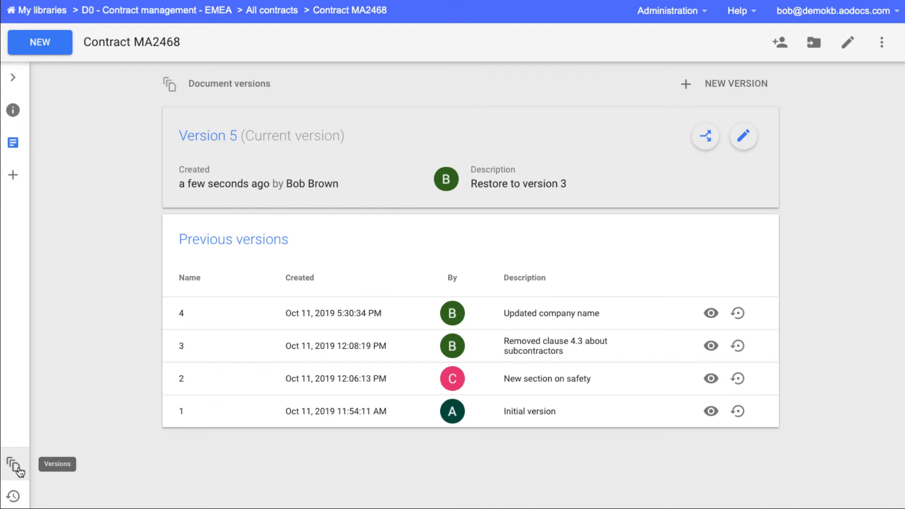